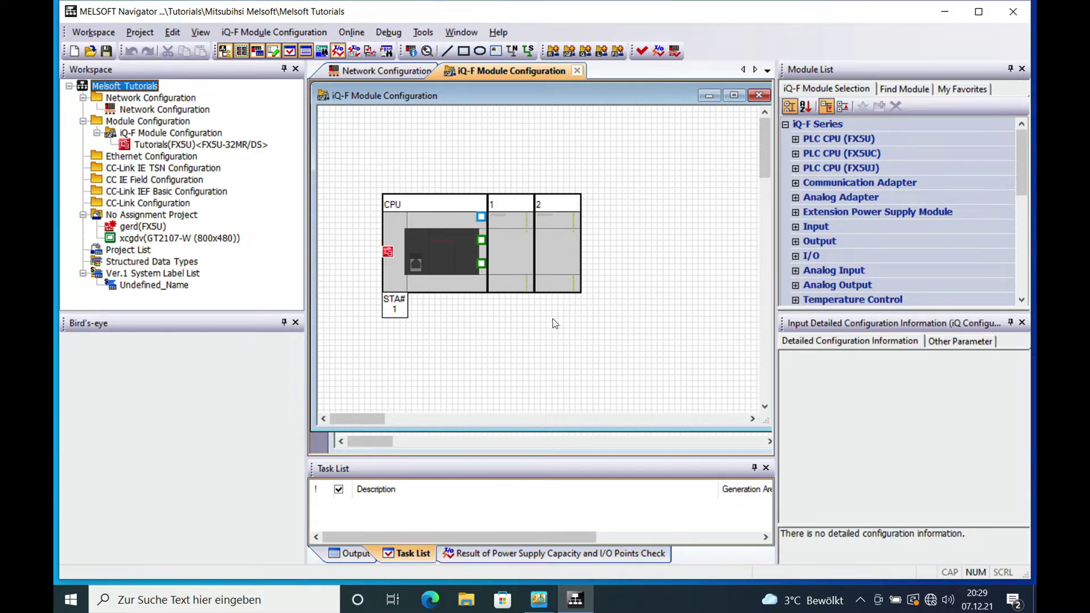
# Close the Network Configuration diagram and reopen it as its own tab from the Workspace tree
pyautogui.click(386, 71)
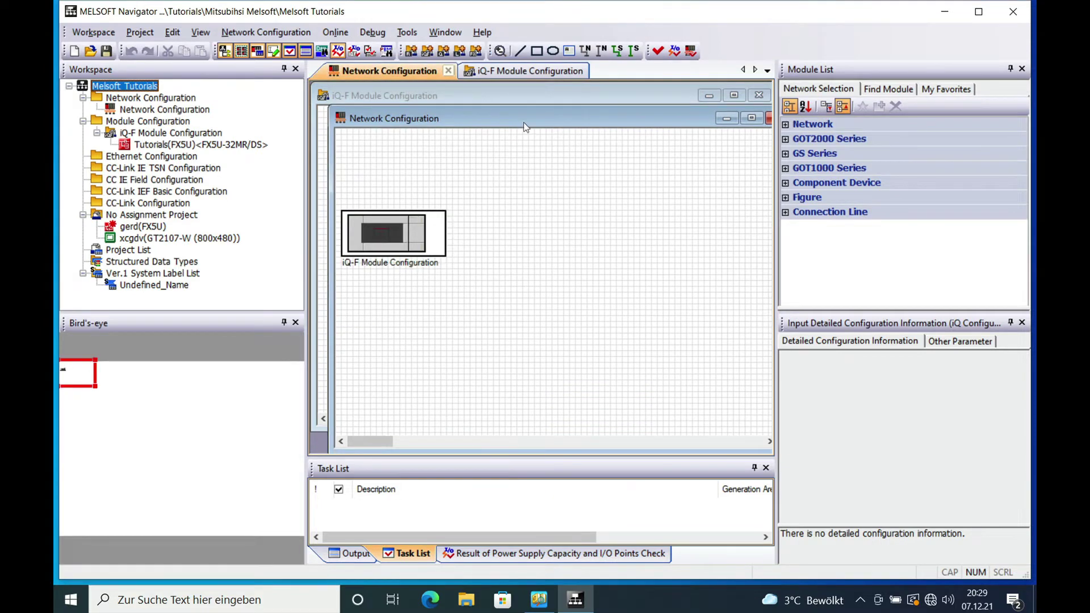
pyautogui.moveTo(516, 124); pyautogui.dragTo(503, 110)
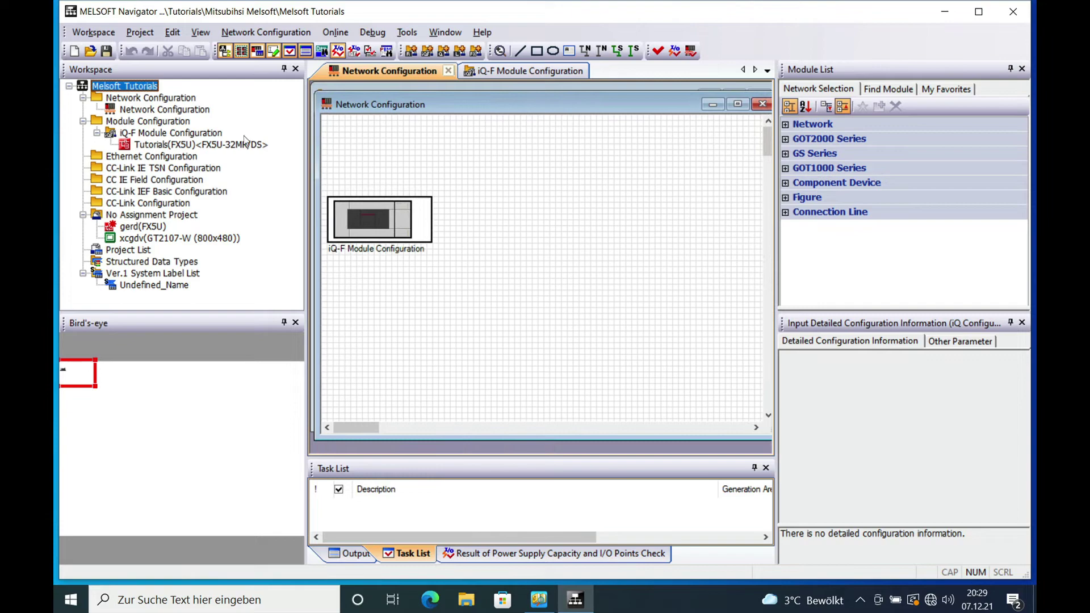
pyautogui.click(156, 109)
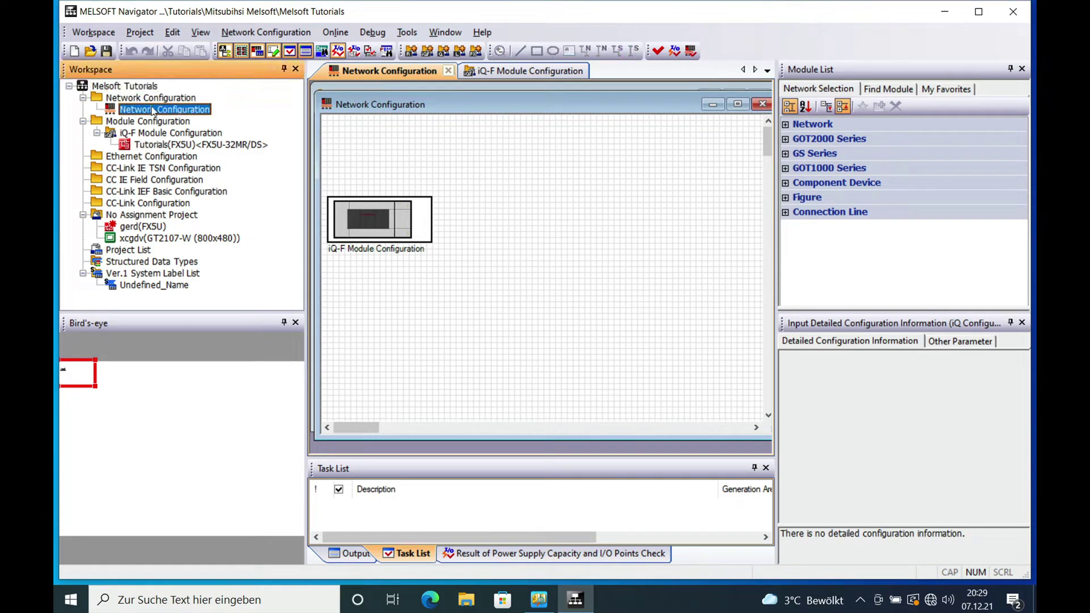
pyautogui.click(448, 70)
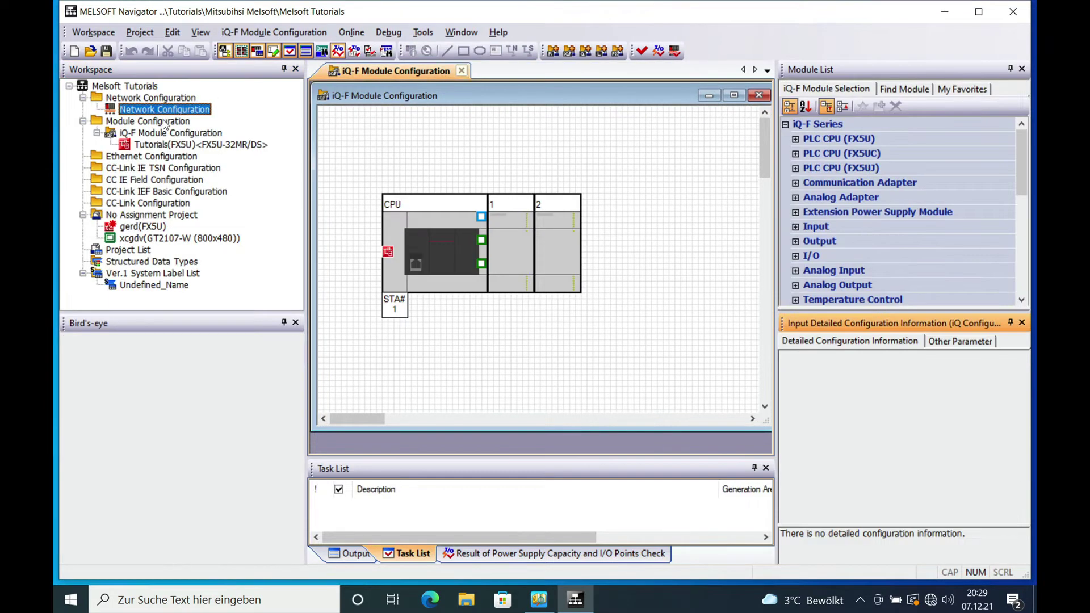
pyautogui.doubleClick(155, 109)
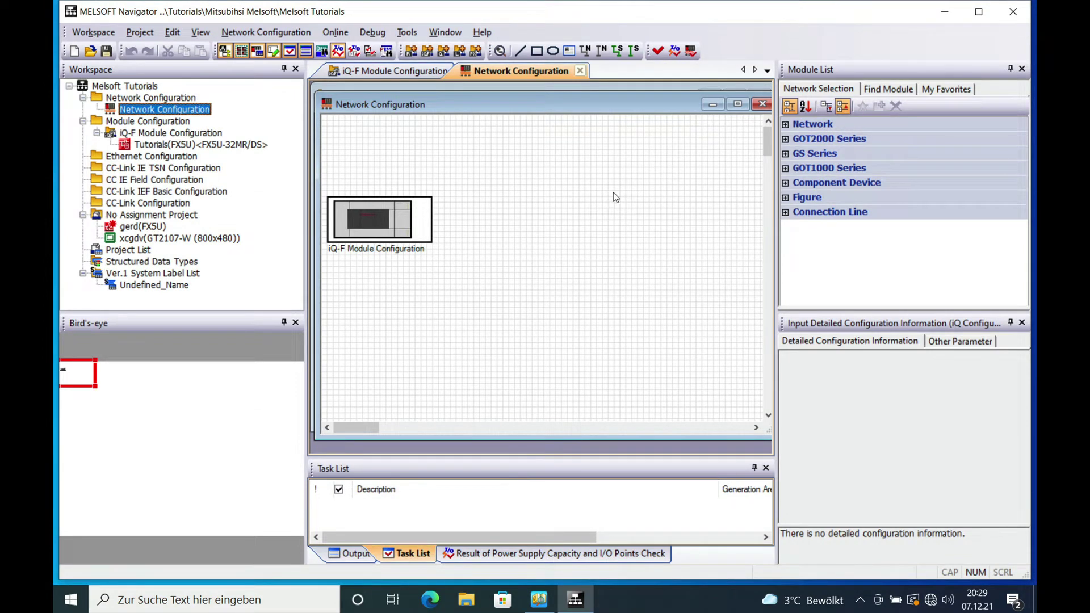
# Select GT2107-W under GOT2000 Series in the Module List, then expand GS Series and Component Device
pyautogui.click(785, 139)
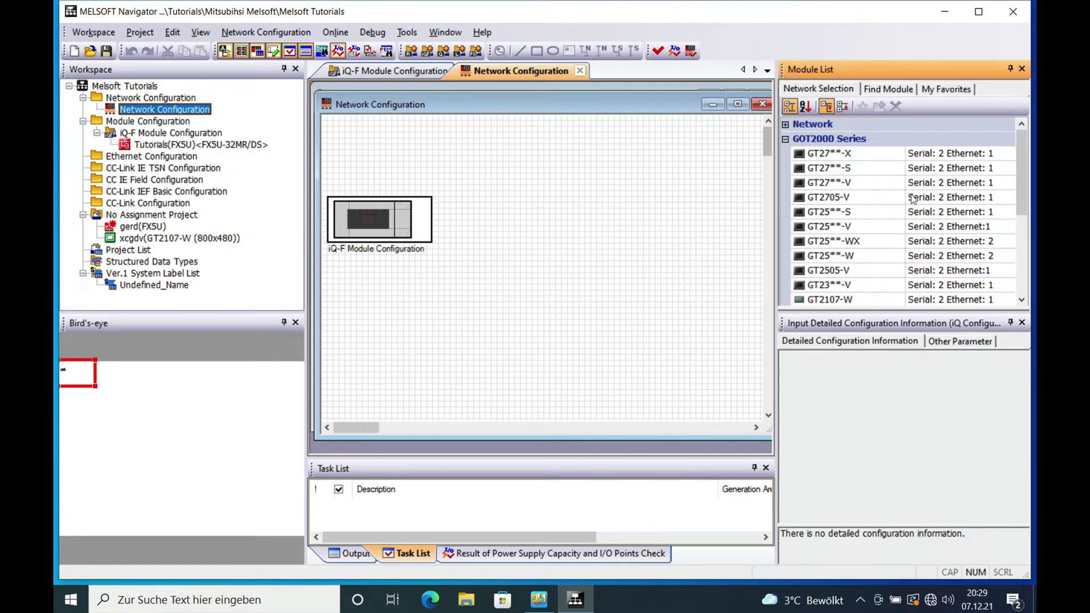
pyautogui.moveTo(857, 305)
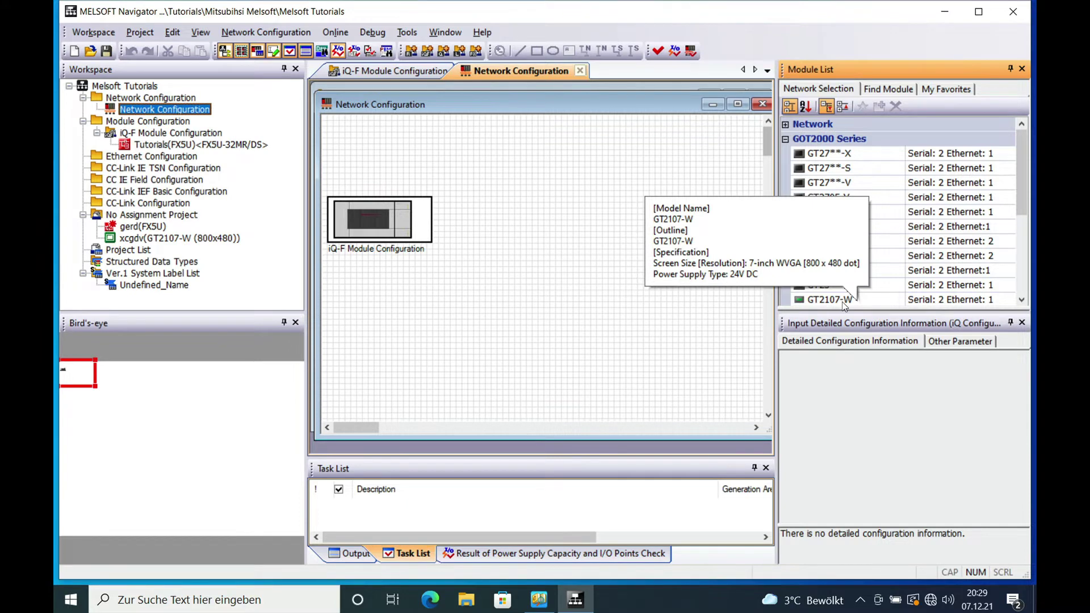
pyautogui.click(842, 302)
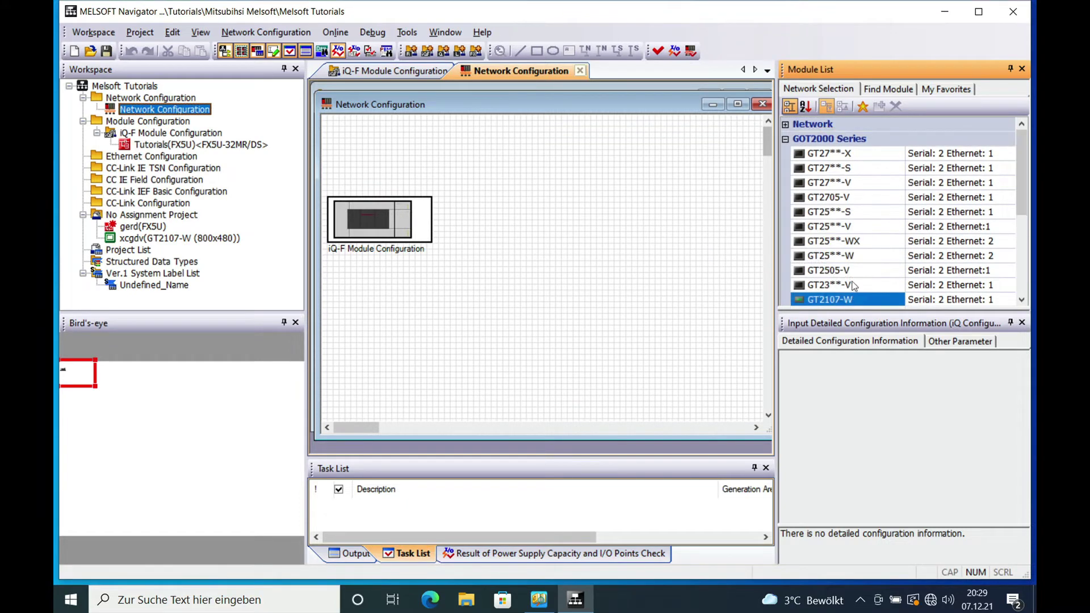
pyautogui.scroll(-3, 854, 283)
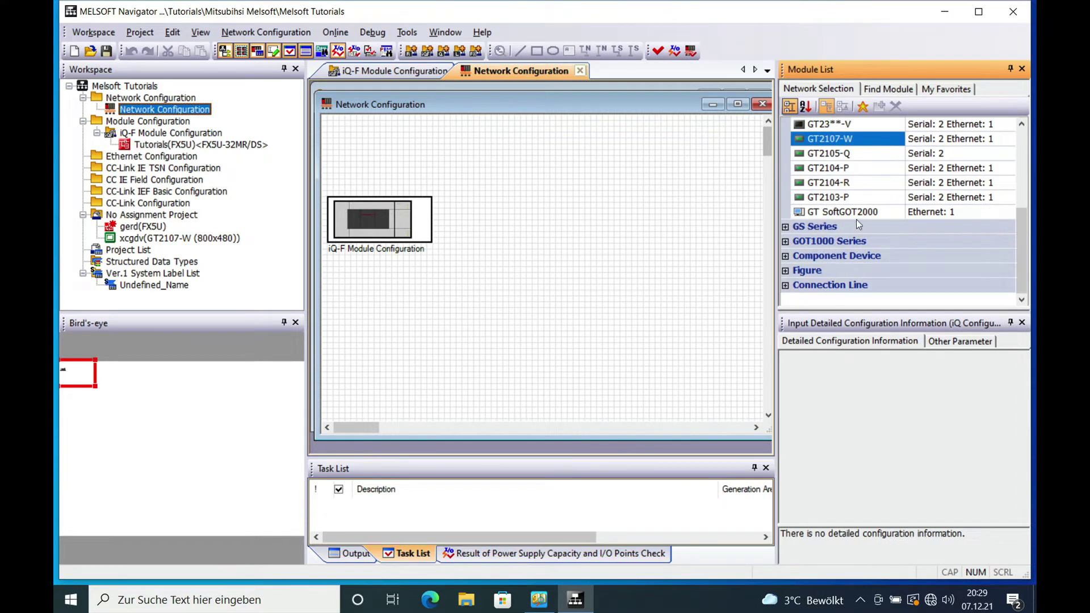
pyautogui.click(786, 227)
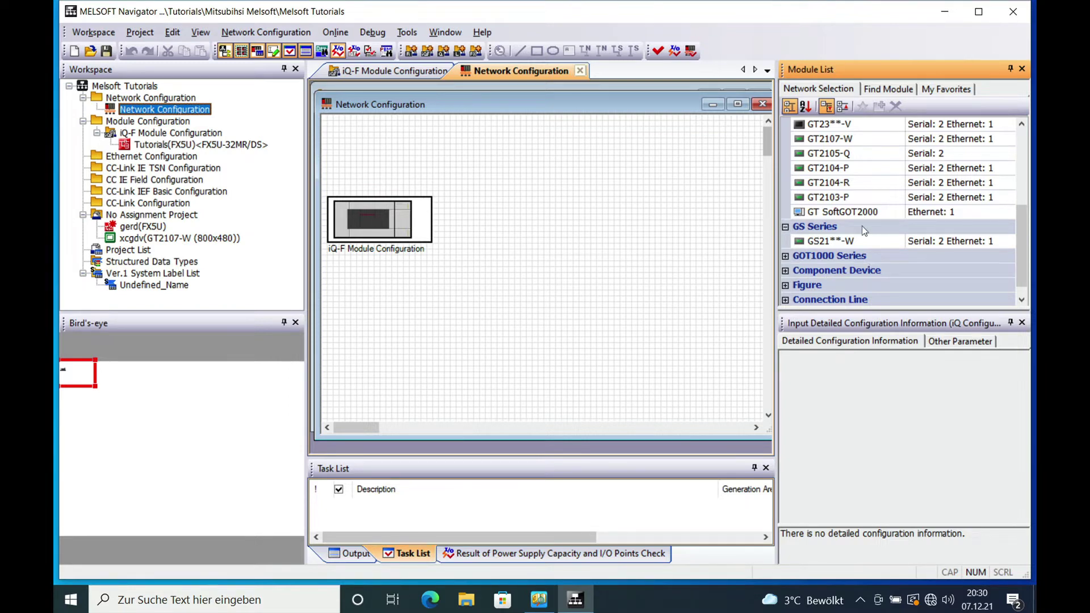
pyautogui.click(785, 269)
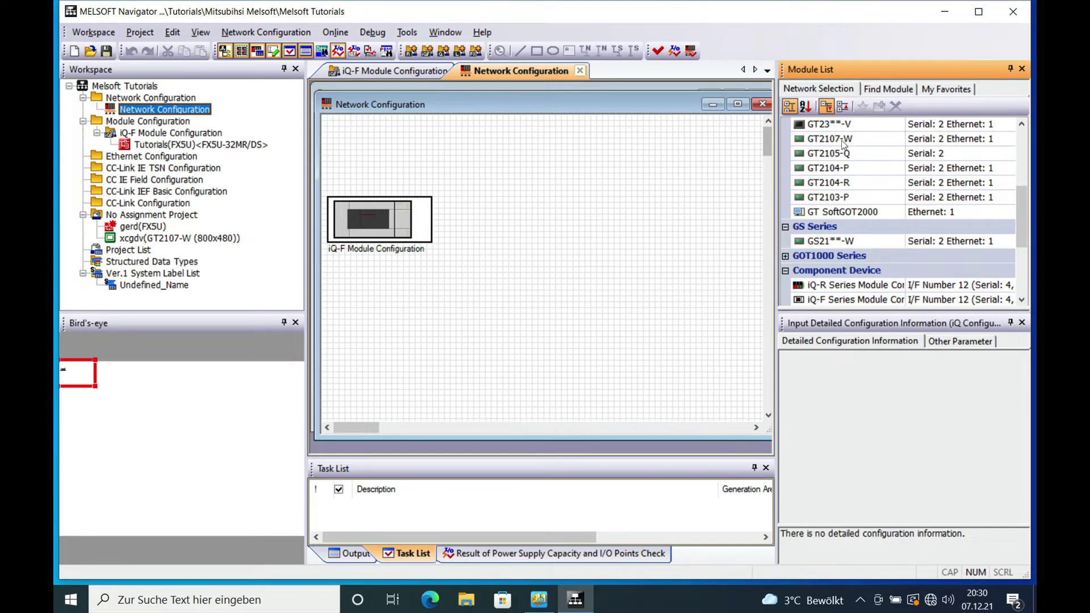
# Drop a GT2107-W GOT onto the diagram, accept the notice, and collapse the Module List groups
pyautogui.moveTo(844, 144); pyautogui.dragTo(468, 204)
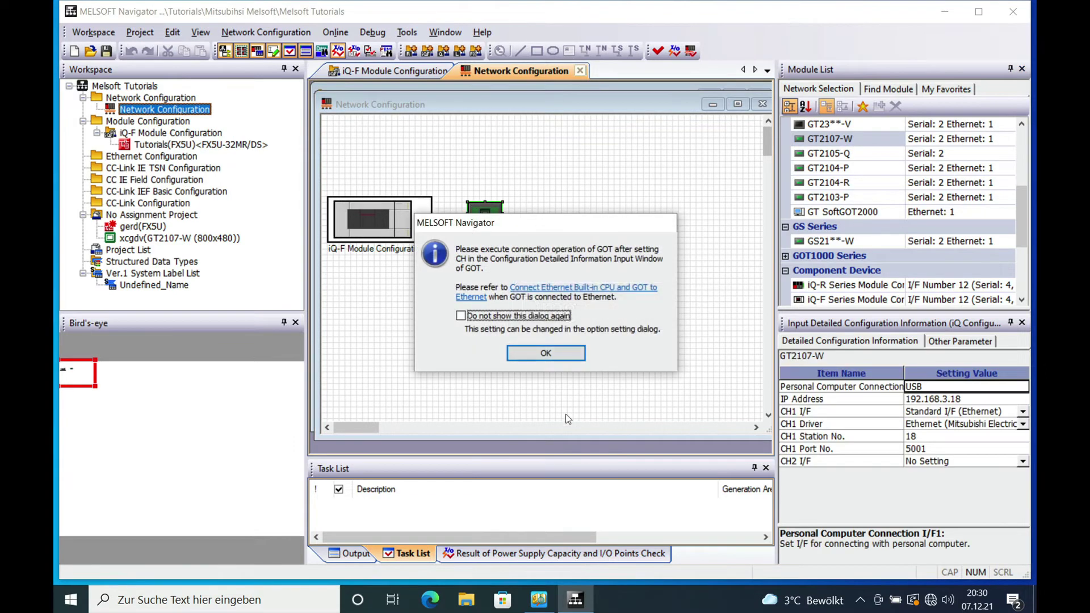
pyautogui.click(546, 355)
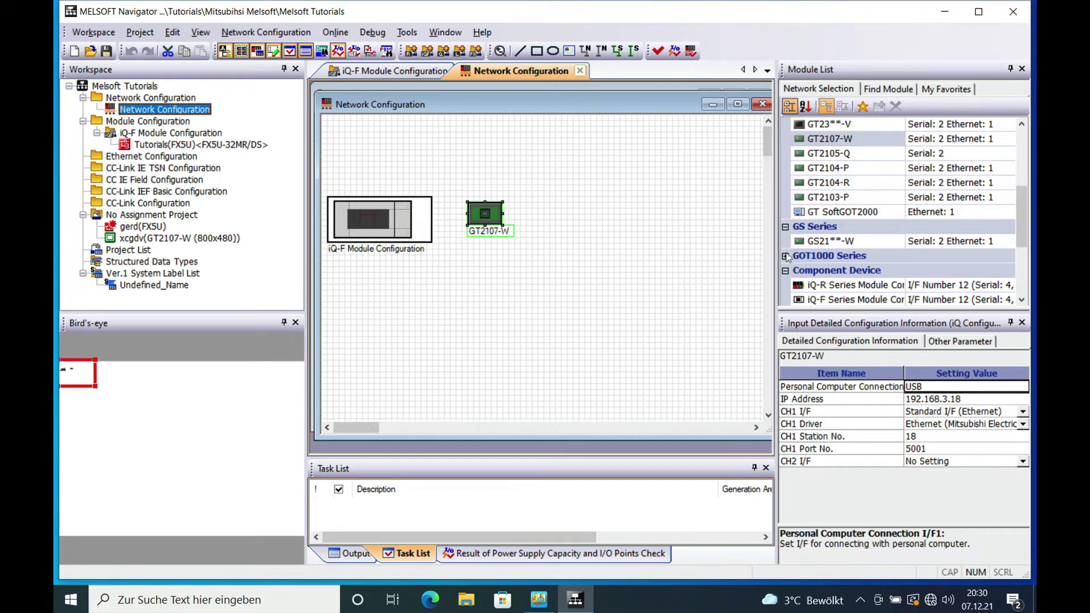
pyautogui.click(785, 271)
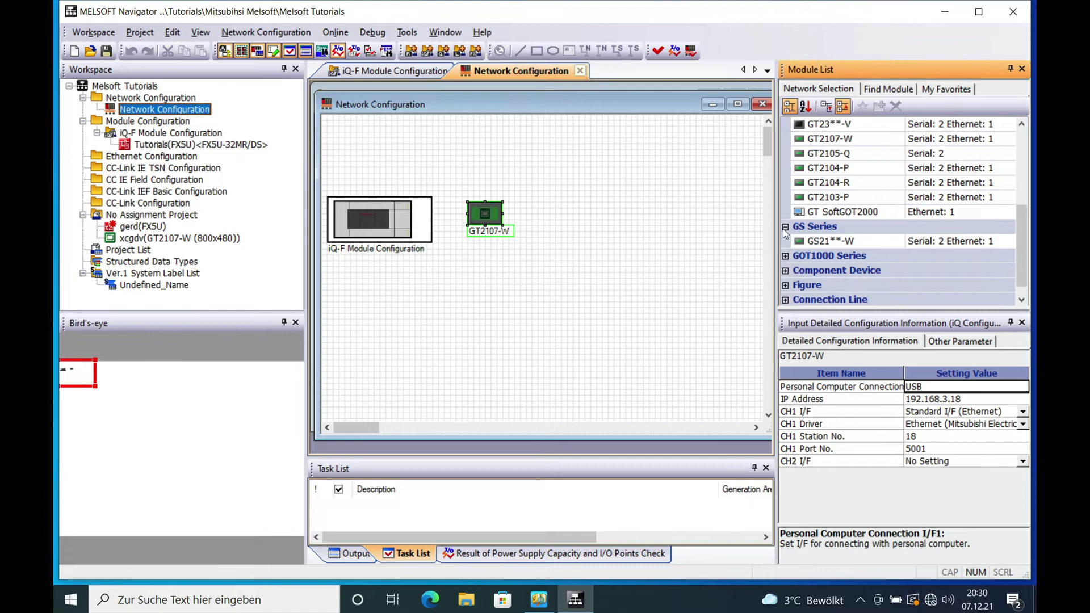
pyautogui.click(785, 227)
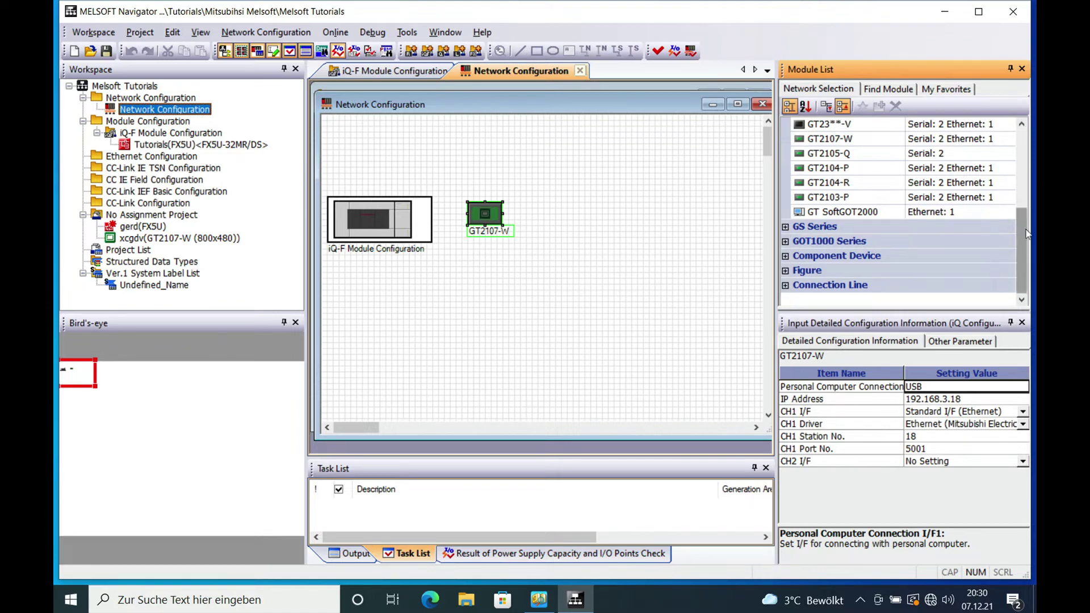
pyautogui.scroll(4, 815, 142)
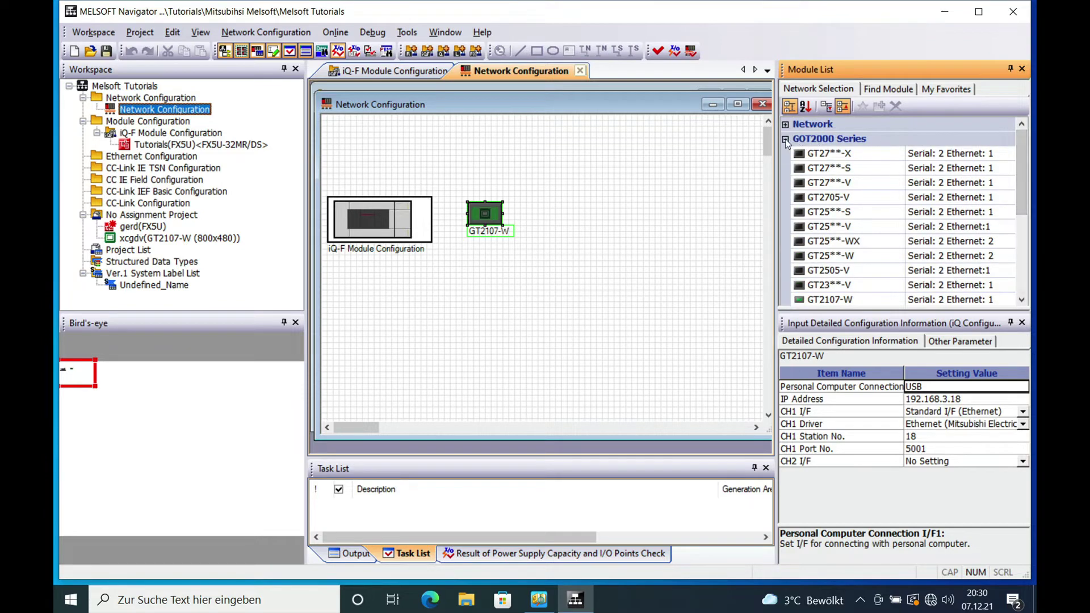
pyautogui.click(784, 138)
pyautogui.click(785, 125)
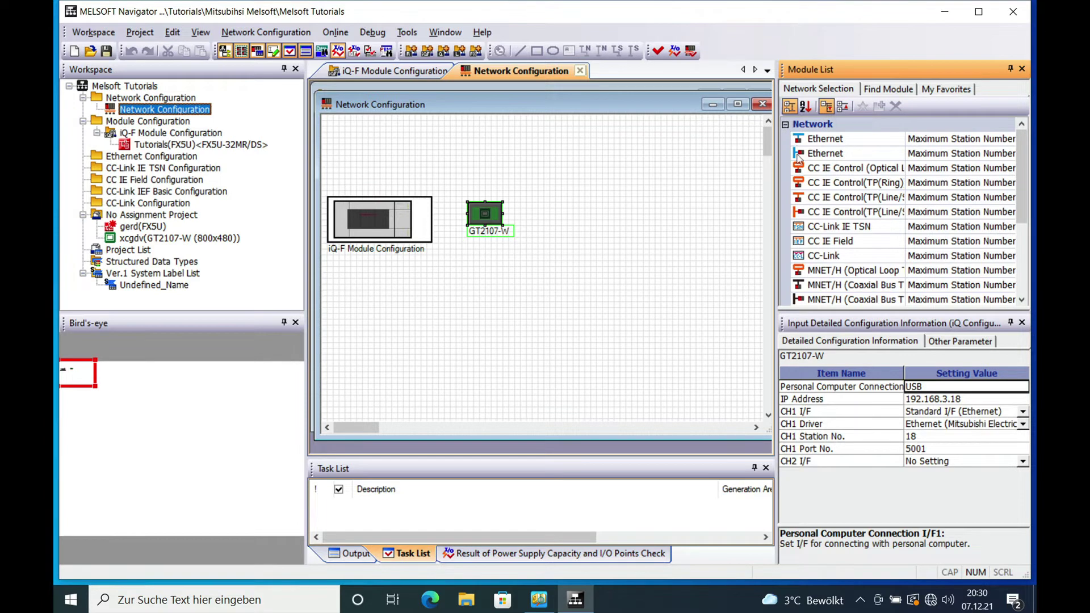
# Place an Ethernet network line above the modules and stretch its right end longer
pyautogui.click(860, 142)
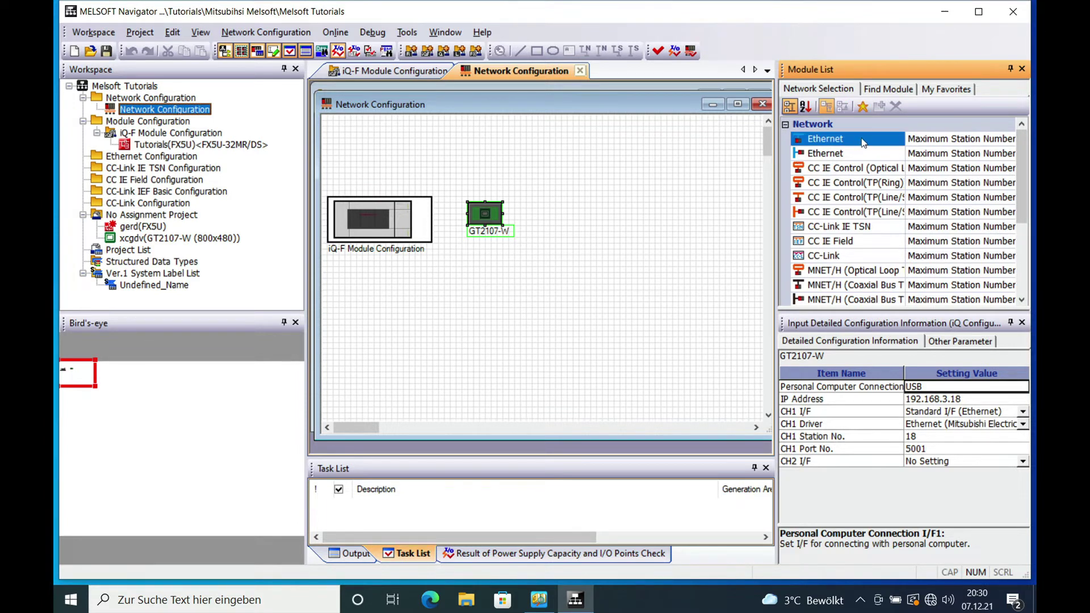
pyautogui.moveTo(852, 141); pyautogui.dragTo(343, 186)
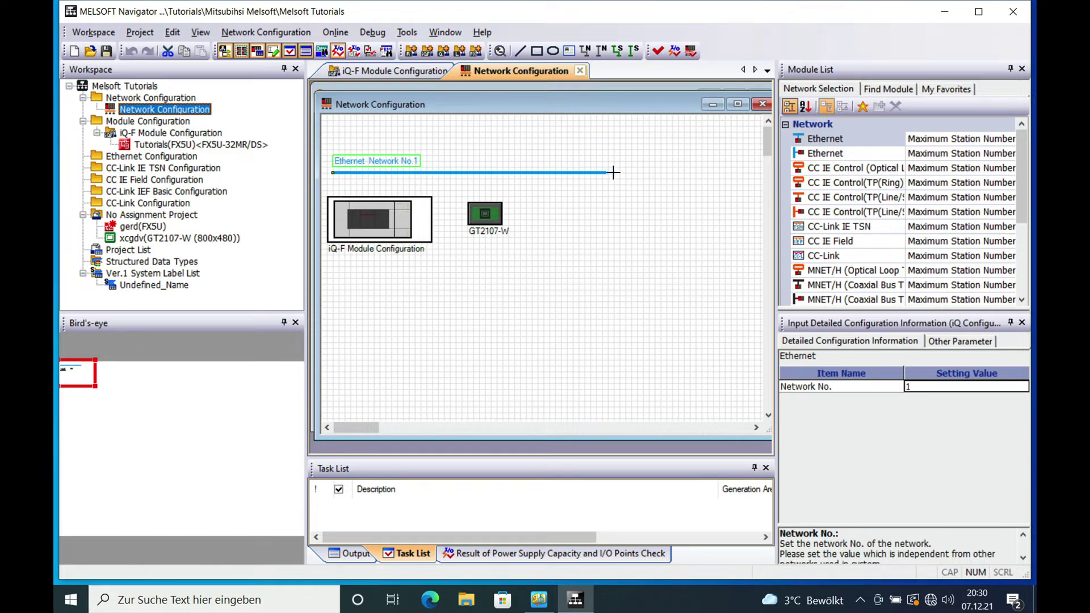
pyautogui.moveTo(614, 173); pyautogui.dragTo(719, 172)
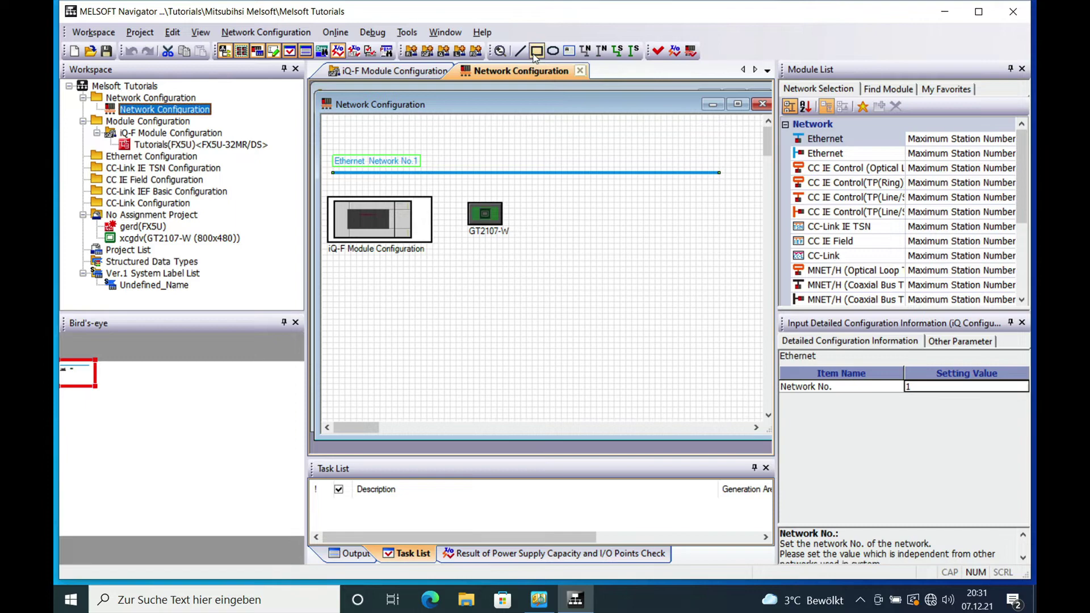
# Cable the iQ-F module configuration to Ethernet Network No.1 as Station No.1
pyautogui.click(585, 51)
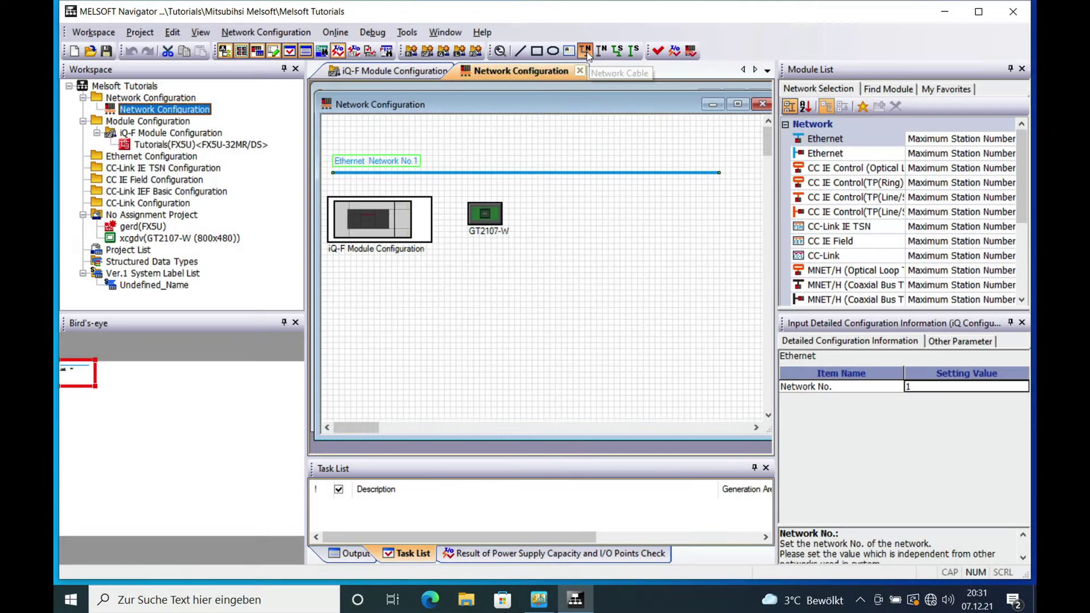
pyautogui.click(585, 51)
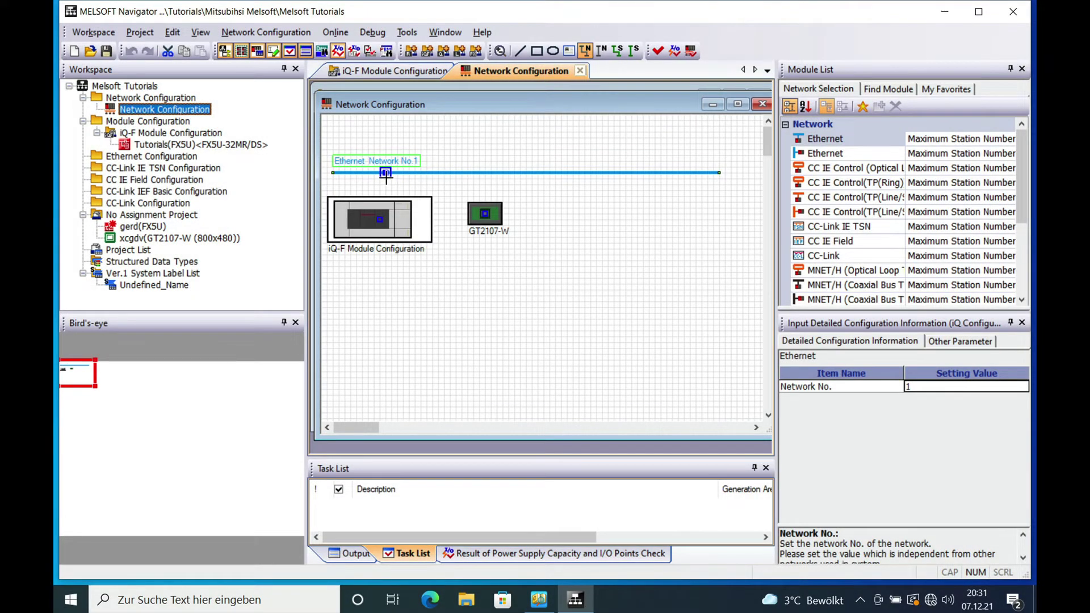
pyautogui.moveTo(386, 175); pyautogui.dragTo(381, 220)
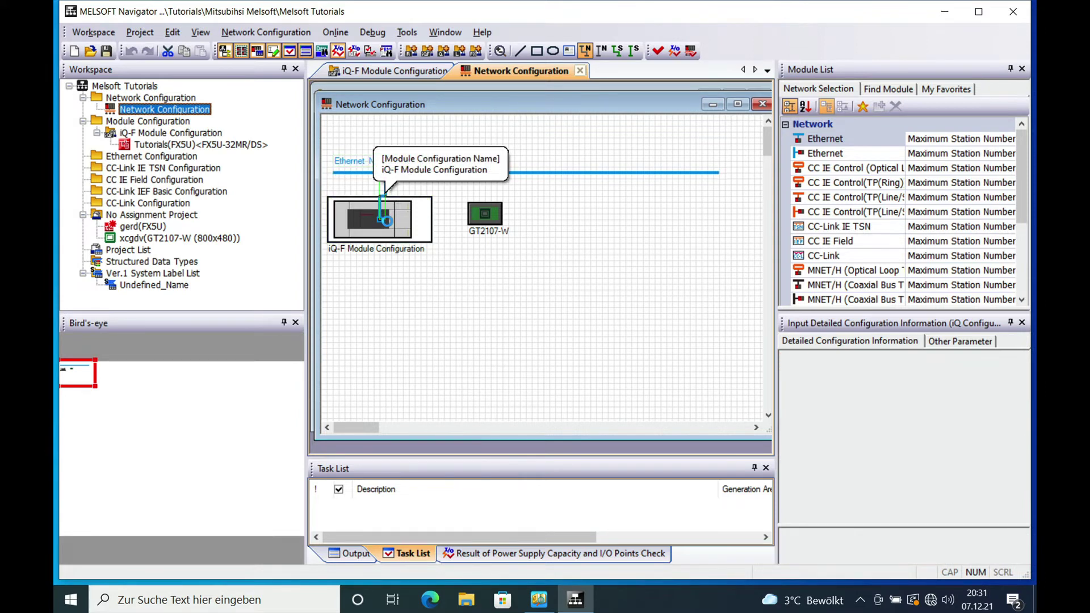
# Cable GT2107-W to the Ethernet line as Station No.18 and move it to the right
pyautogui.click(585, 52)
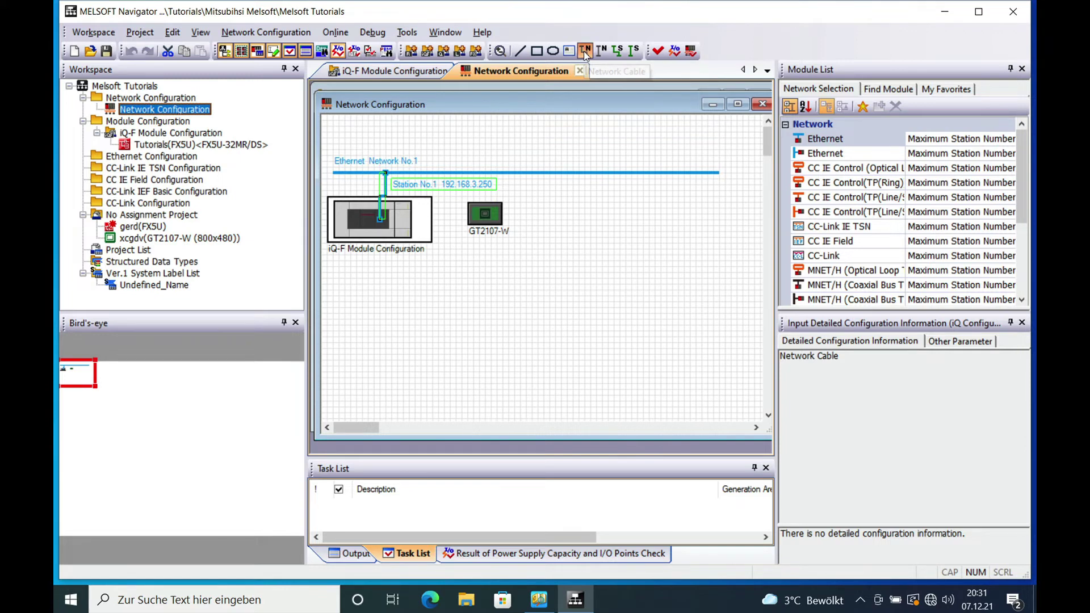
pyautogui.moveTo(488, 171); pyautogui.dragTo(522, 214)
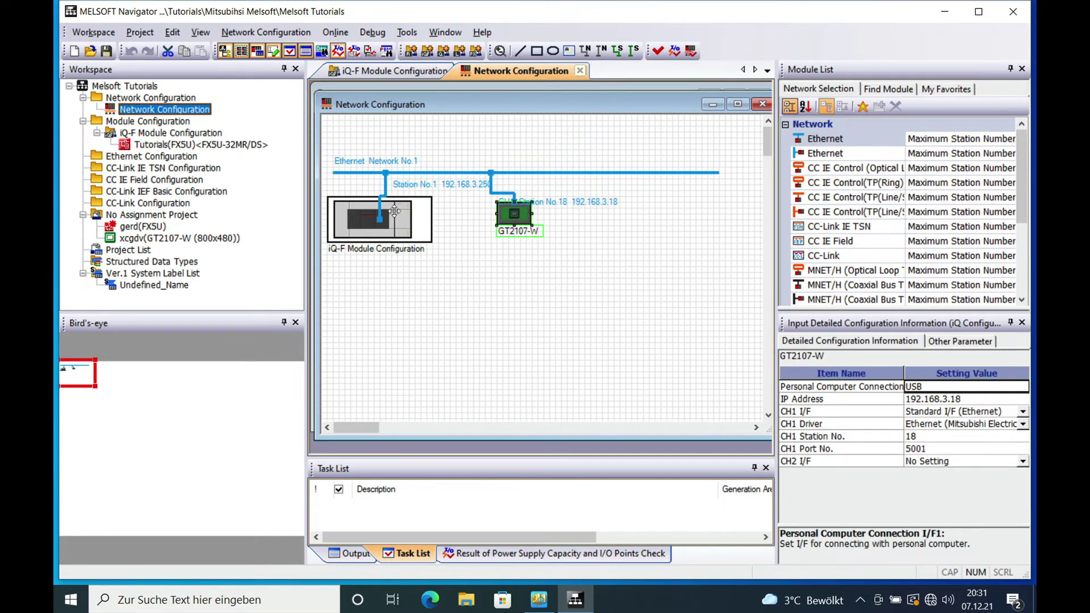
pyautogui.moveTo(518, 216); pyautogui.dragTo(542, 245)
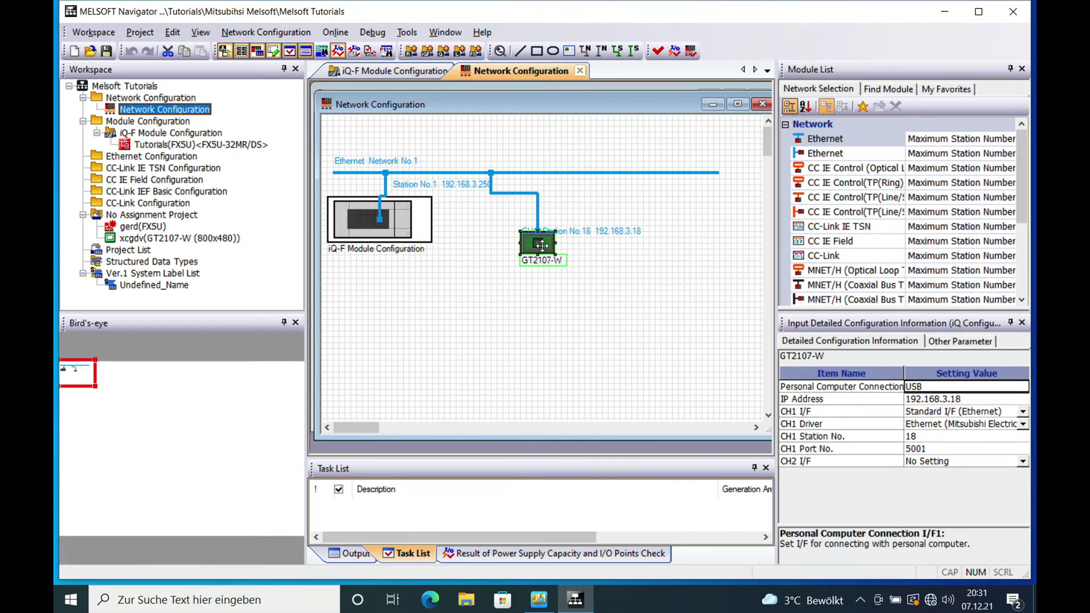
pyautogui.moveTo(492, 172); pyautogui.dragTo(515, 172)
pyautogui.moveTo(549, 246); pyautogui.dragTo(579, 240)
pyautogui.click(631, 230)
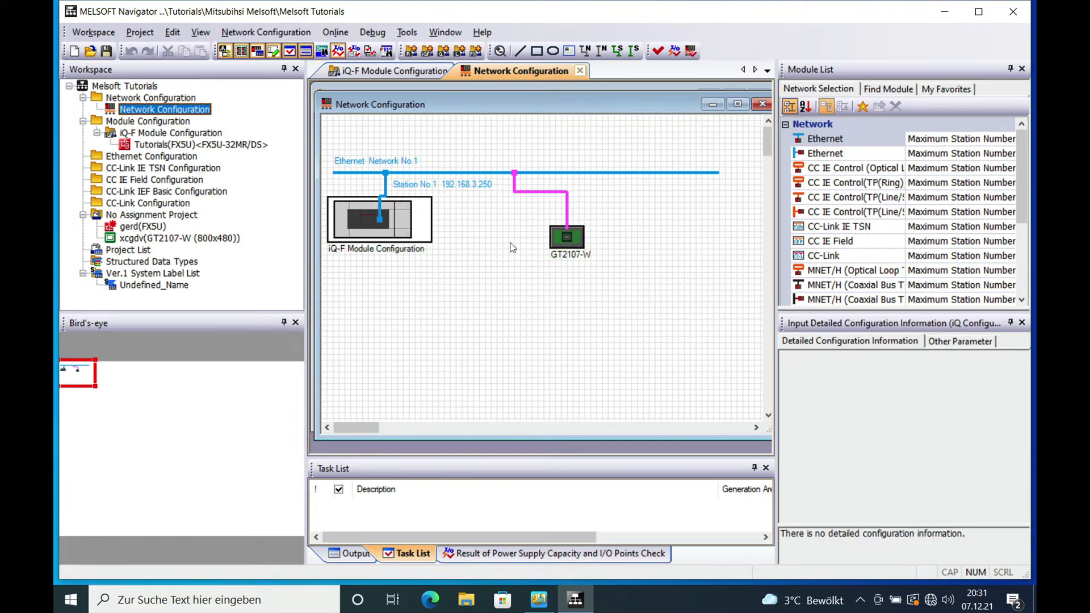
pyautogui.click(556, 192)
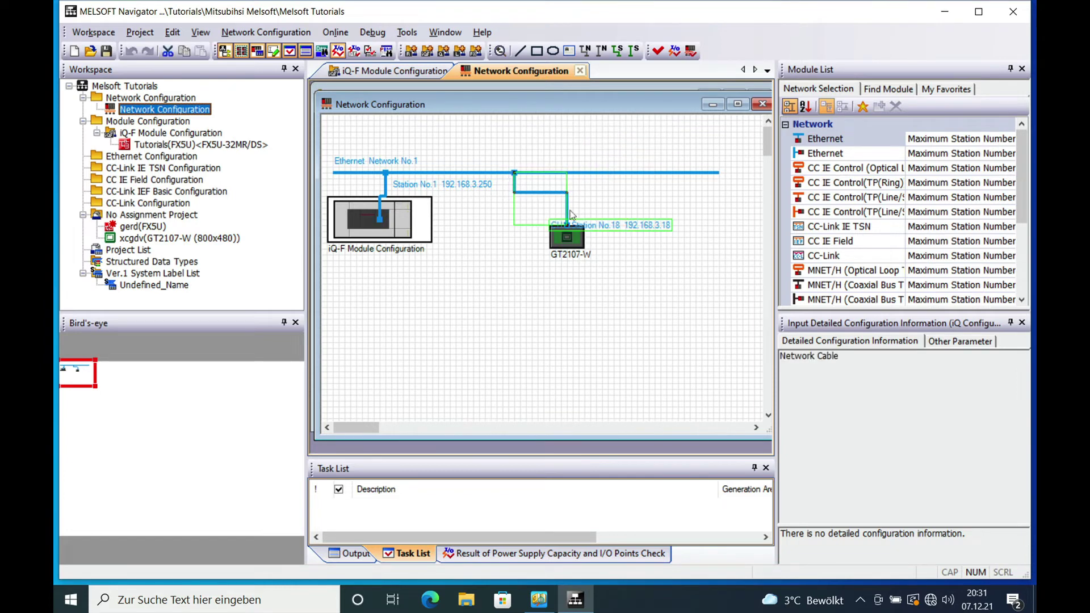
pyautogui.click(556, 288)
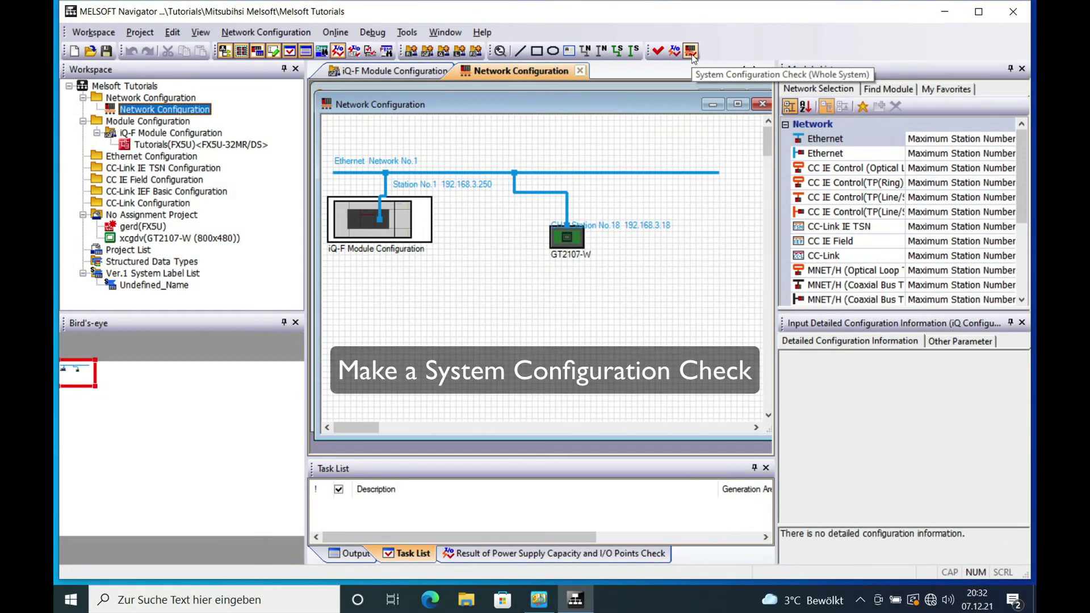
# Run the whole-system configuration check, which reports 1 error and 2 warnings
pyautogui.click(691, 52)
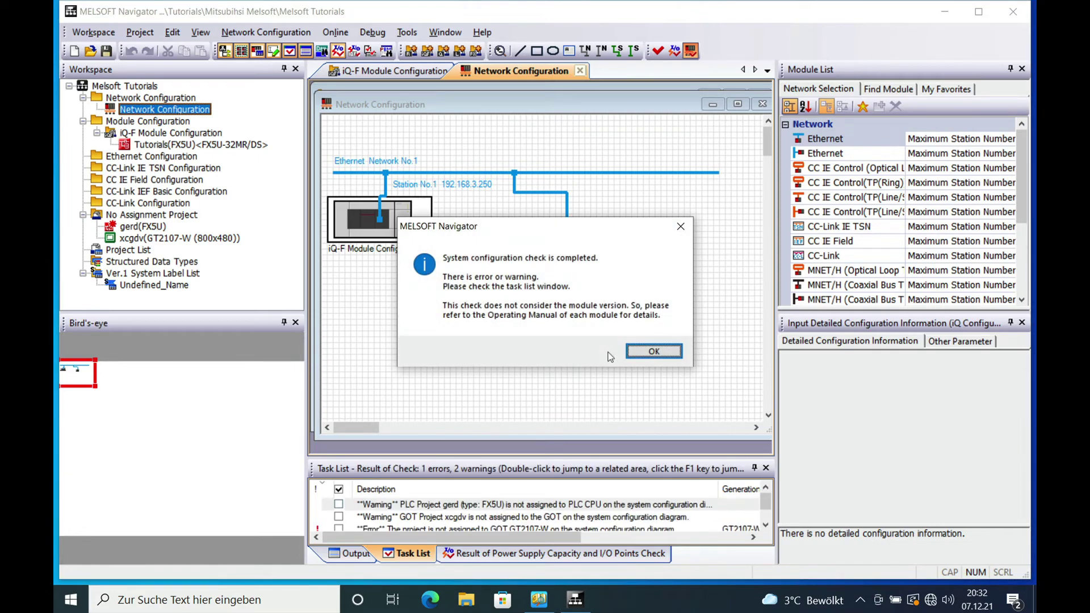
# Dismiss the check result and jump from the GT2107-W Task List error to its station settings
pyautogui.click(667, 360)
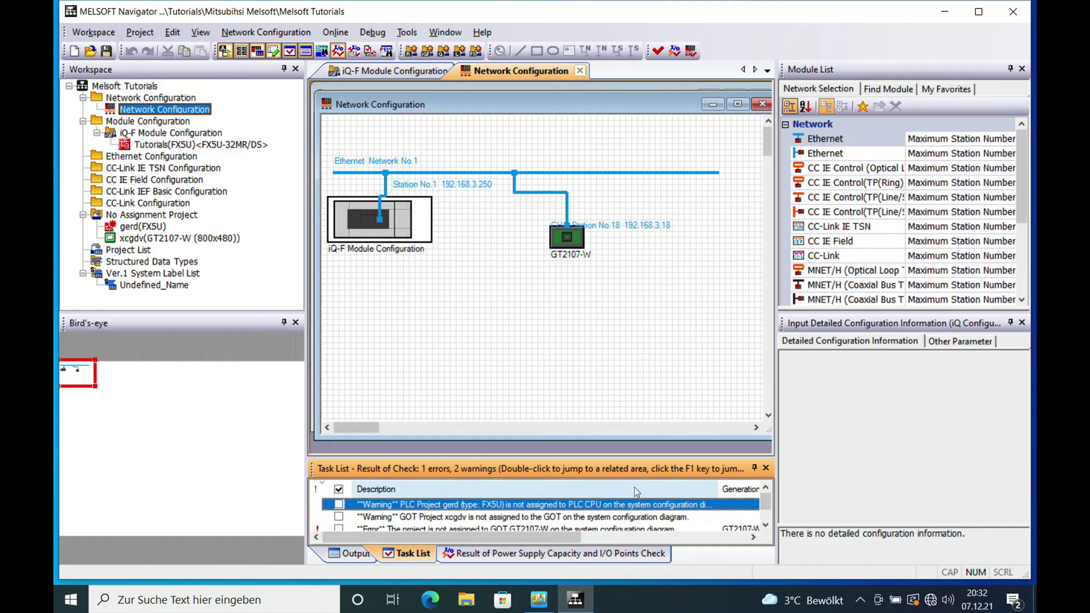
pyautogui.moveTo(578, 439); pyautogui.dragTo(578, 410)
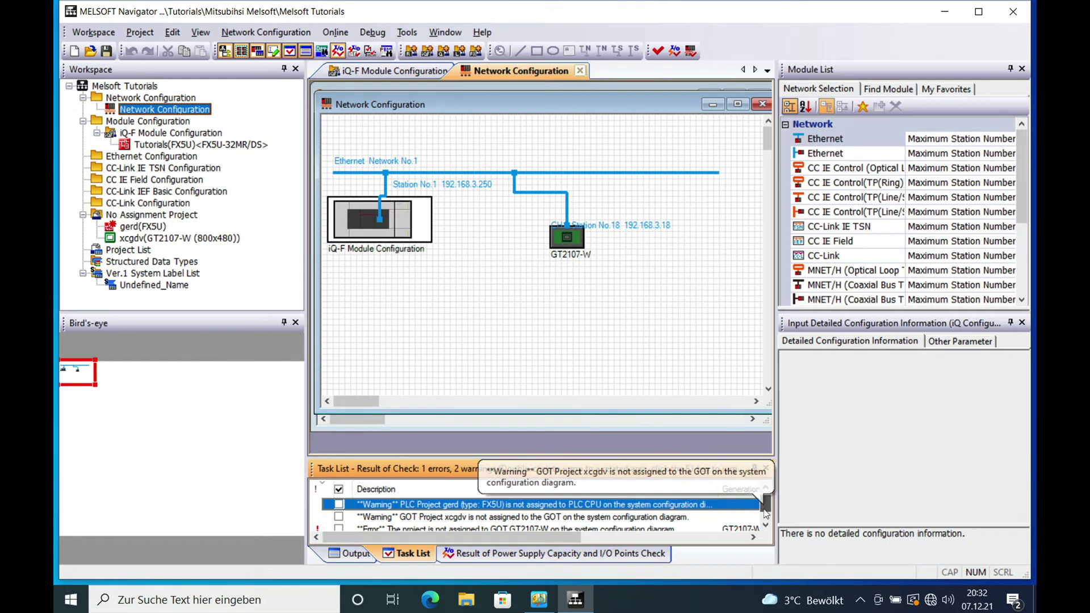
pyautogui.moveTo(764, 506); pyautogui.dragTo(765, 517)
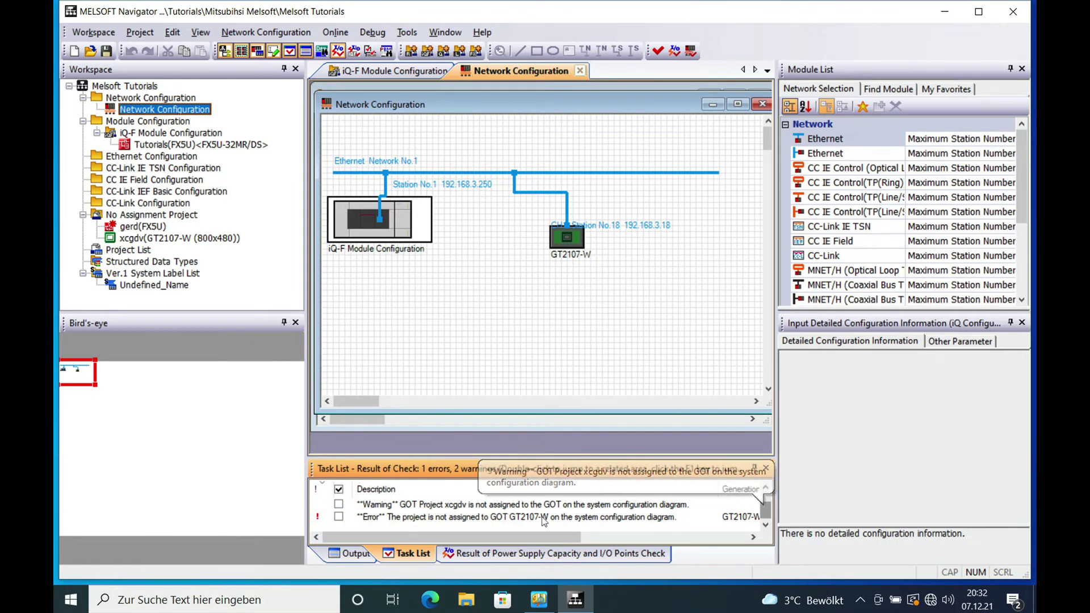
pyautogui.click(483, 520)
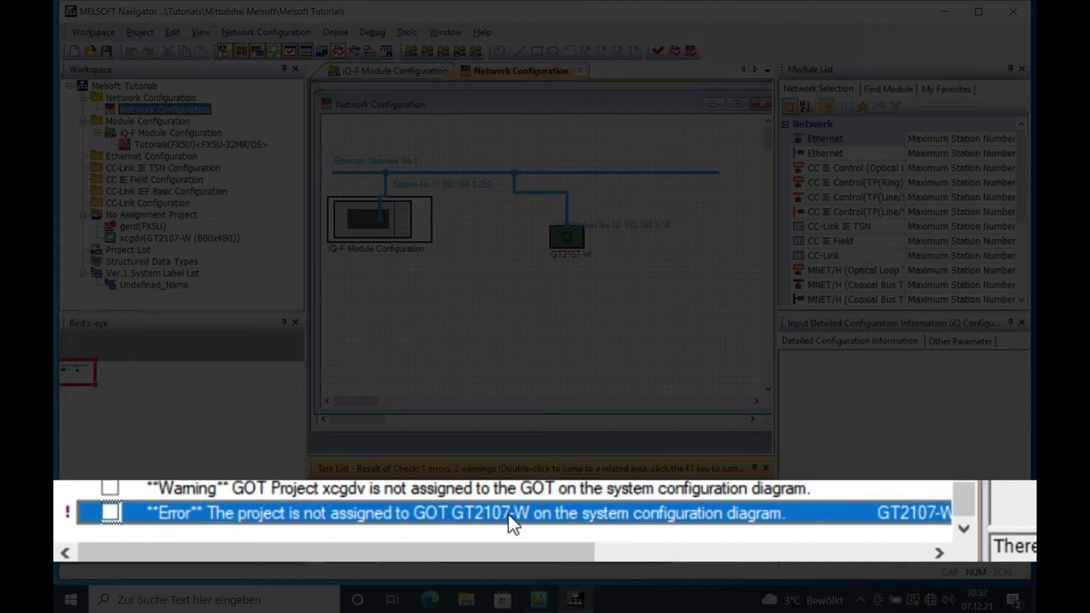
pyautogui.doubleClick(509, 513)
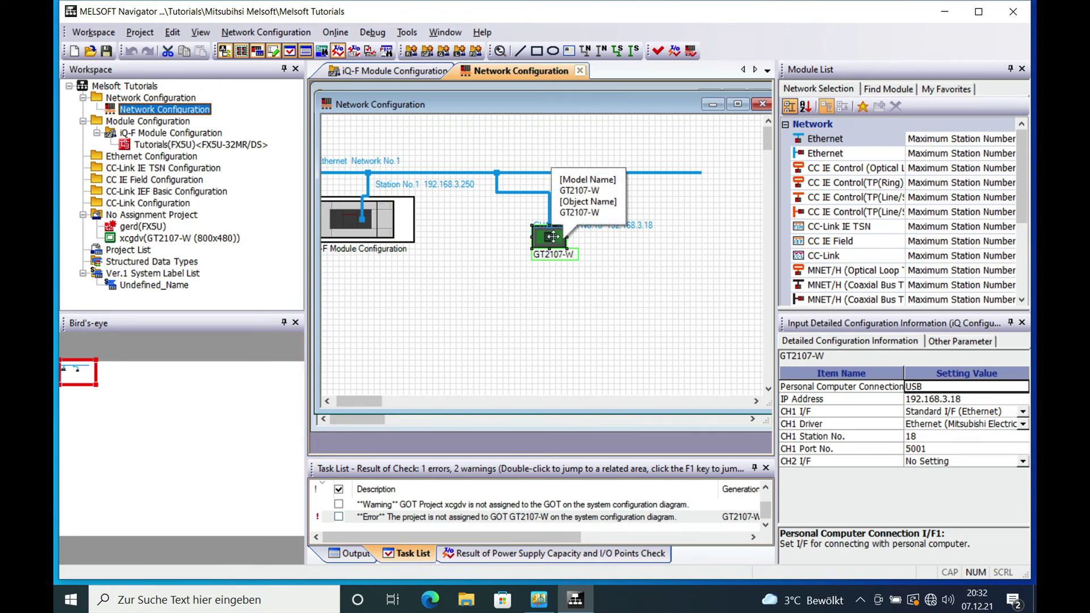
# Create a new GT Designer3 project named 'GOT2000 Tutorials' for the GT2107-W station
pyautogui.doubleClick(554, 237)
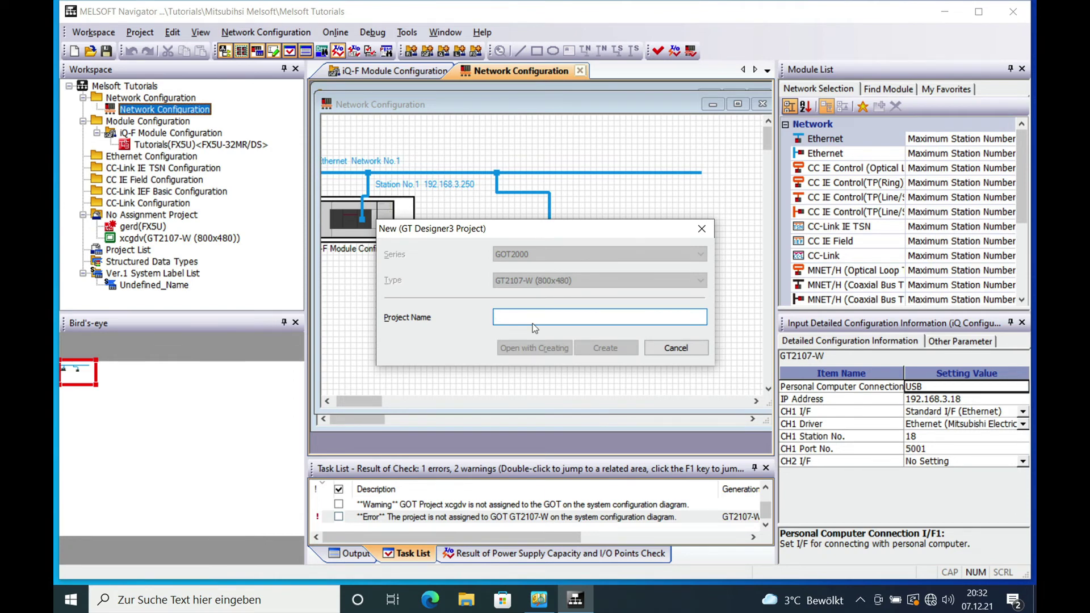
pyautogui.write('GO')
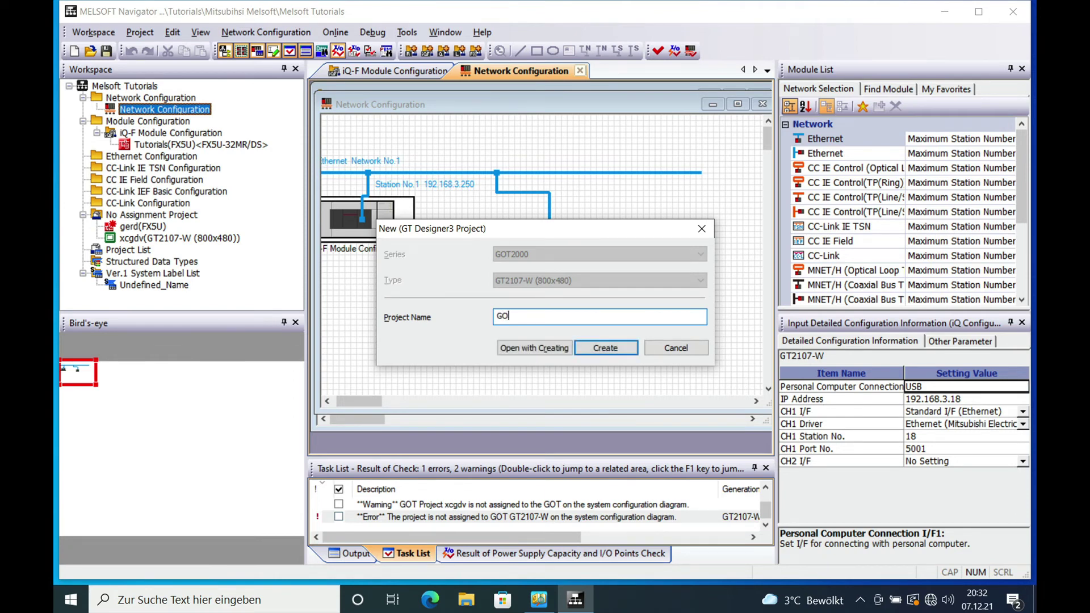
pyautogui.write('T2000 Tutorials')
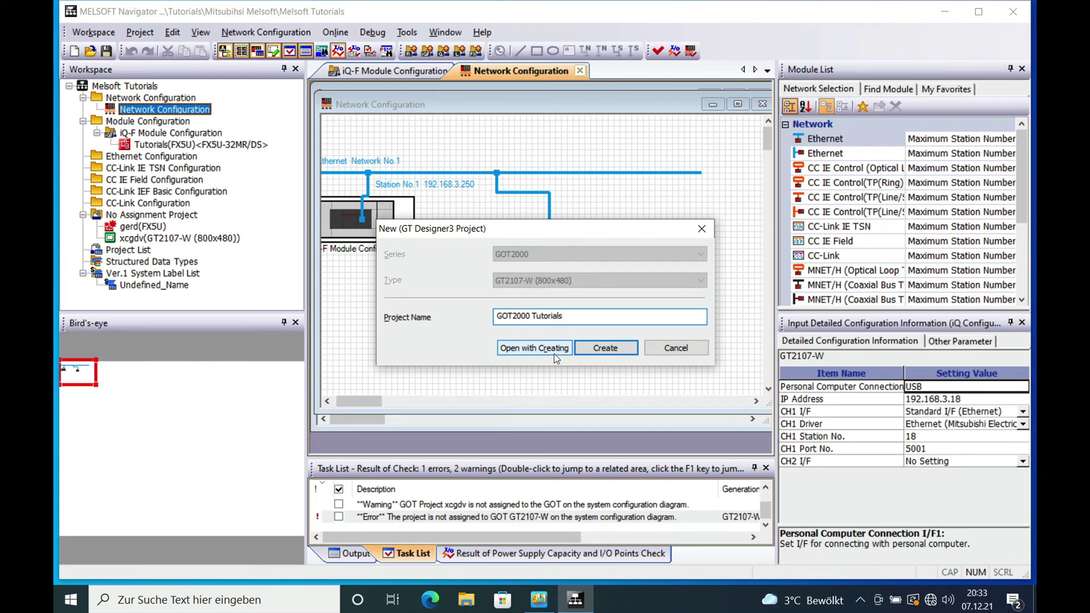
pyautogui.click(620, 357)
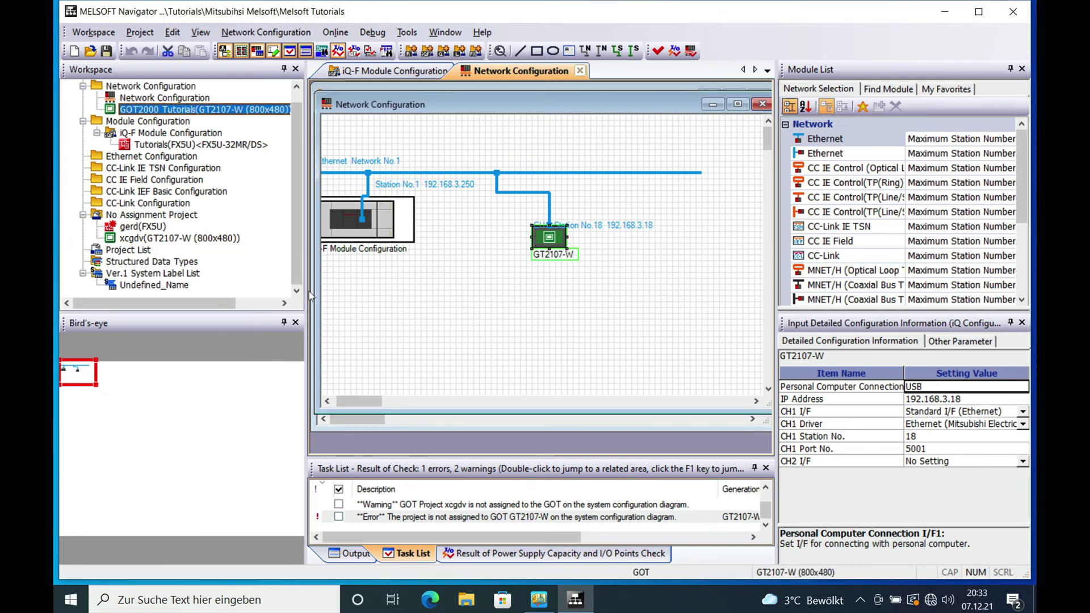
# Open GOT2000 Tutorials in GT Designer3 from the Workspace tree and acknowledge the decimal symbol notice
pyautogui.click(436, 340)
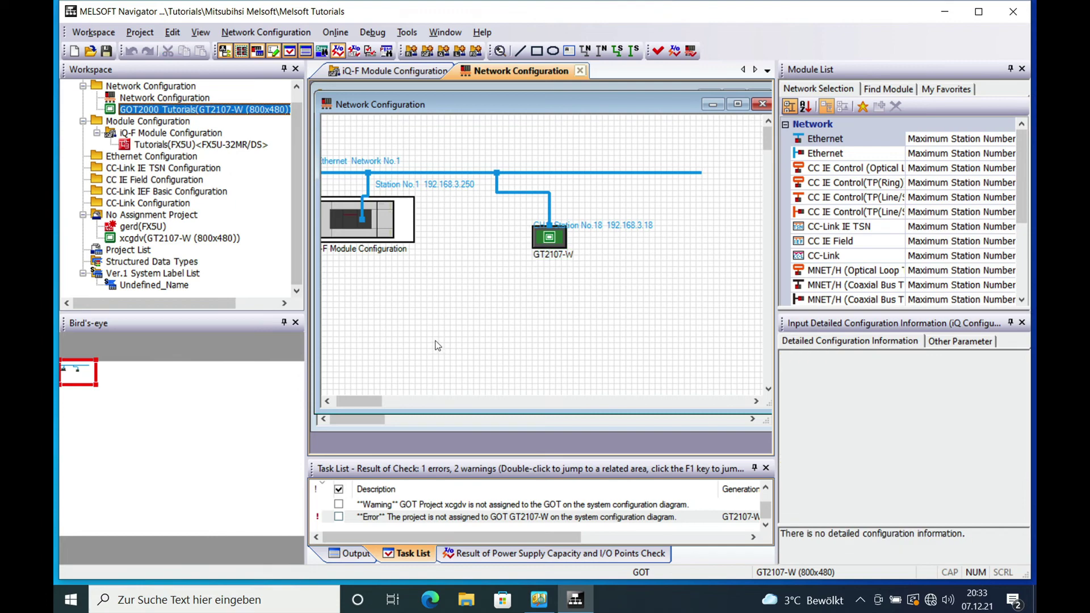
pyautogui.doubleClick(168, 110)
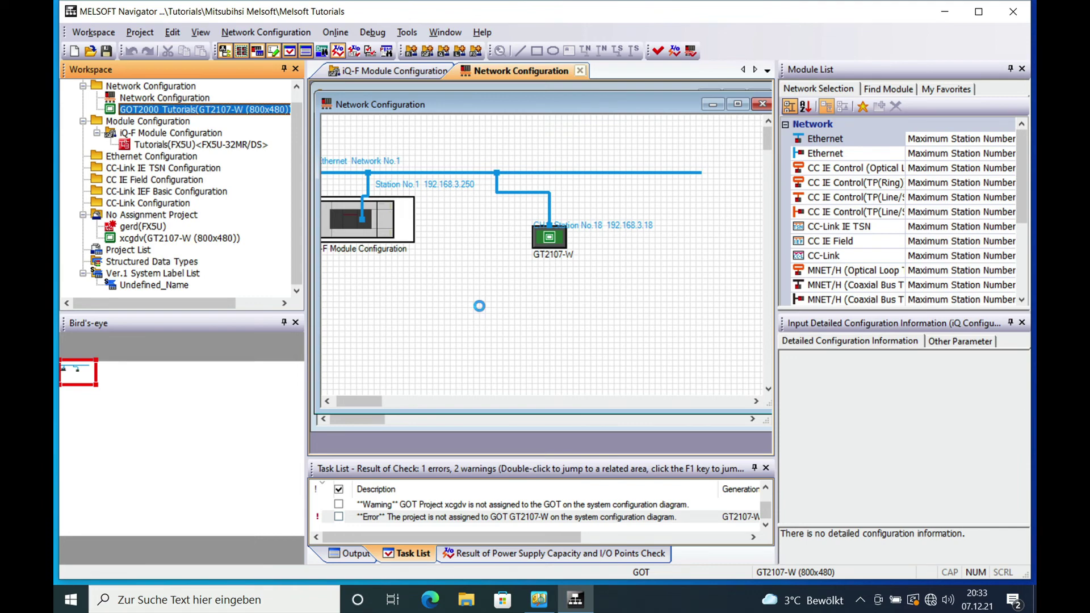
pyautogui.click(657, 353)
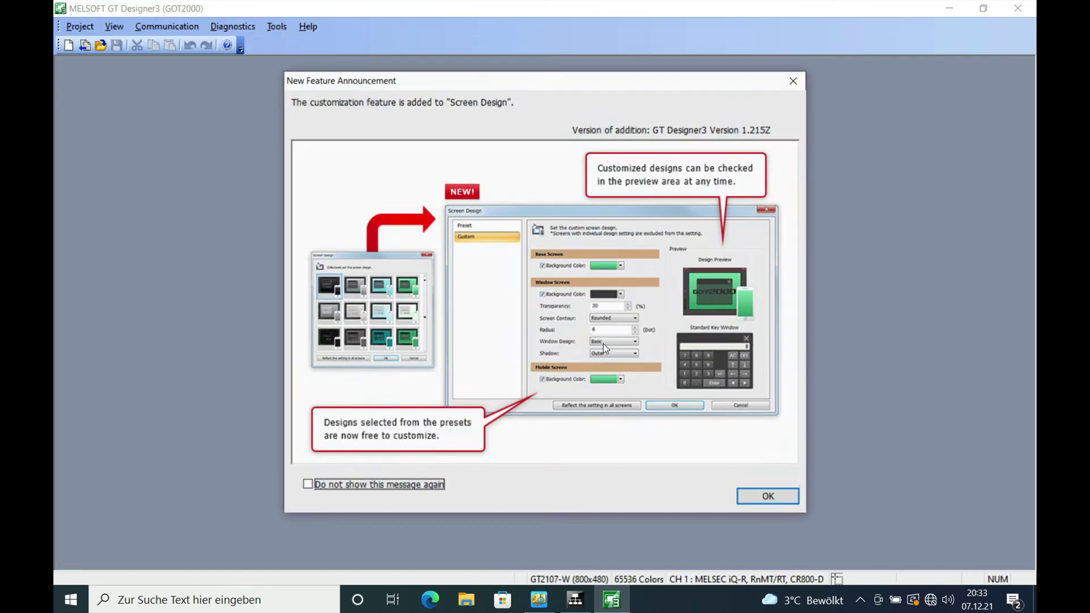
# Close the New Feature Announcement so the GOT2000 Tutorials project finishes loading
pyautogui.click(772, 502)
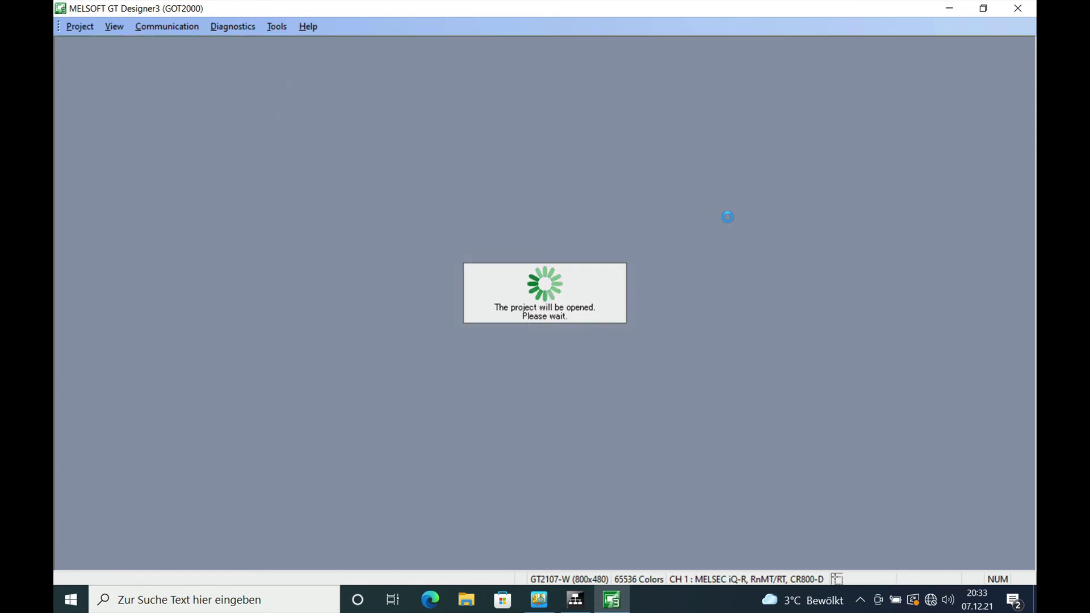